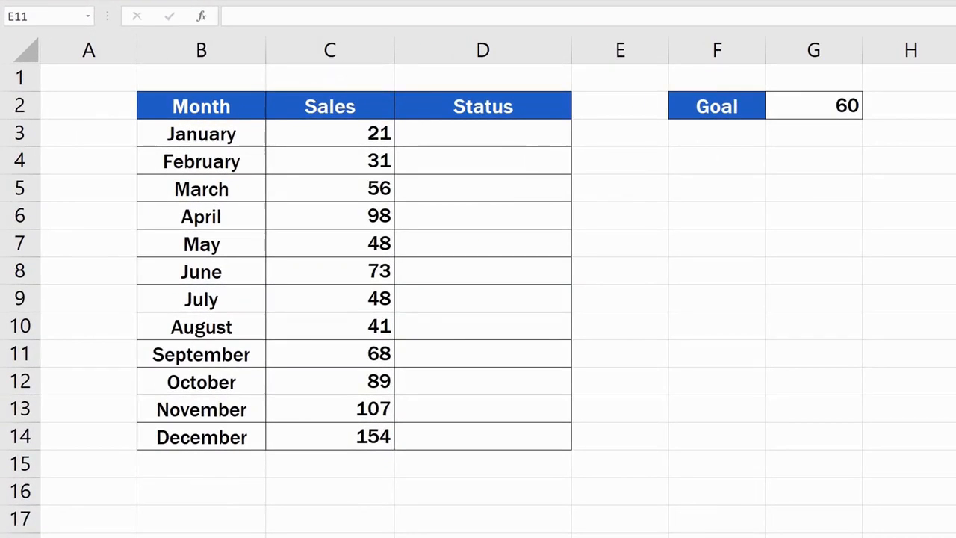
Start an IF formula in the January Status cell D3 with the logical test C3>G2.
{"action": "left_click", "coordinate": [546, 134]}
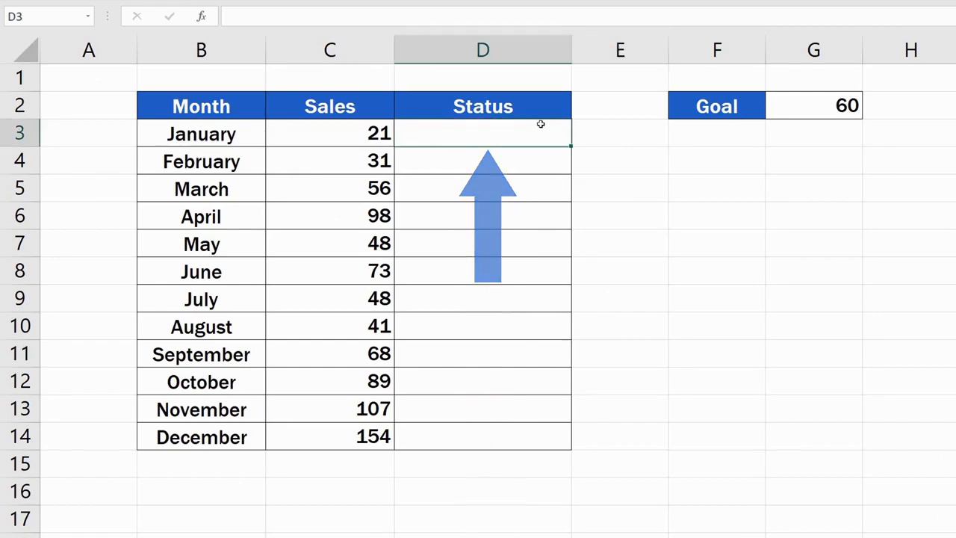
{"action": "type", "text": "="}
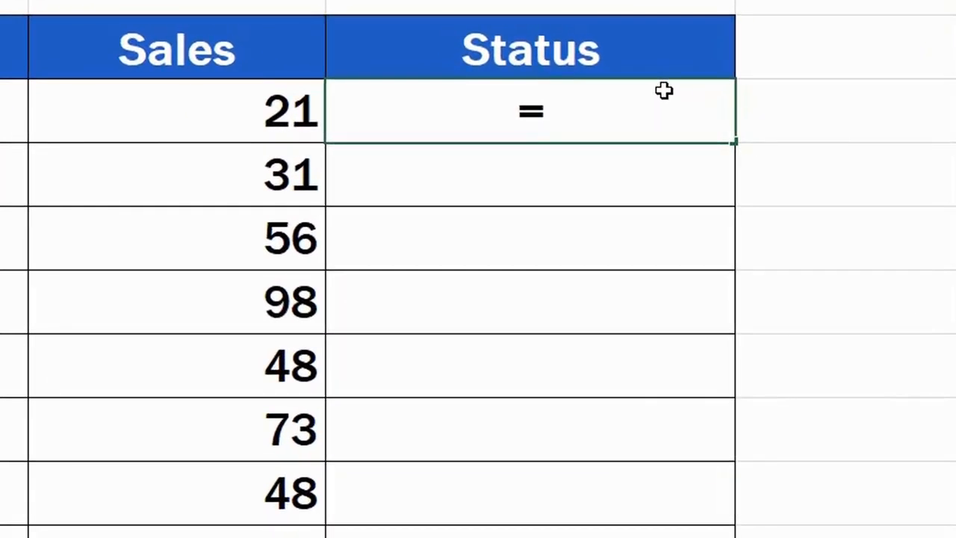
{"action": "type", "text": "IF"}
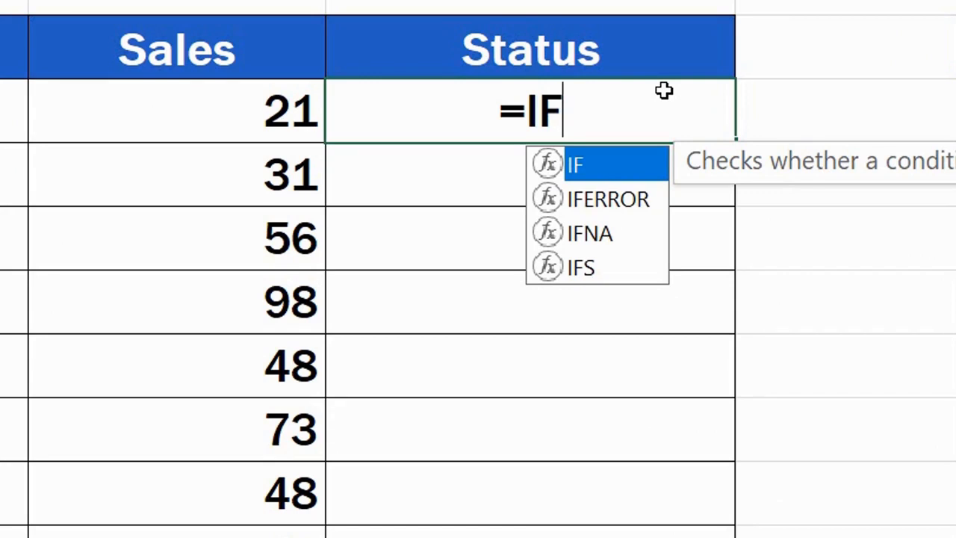
{"action": "double_click", "coordinate": [610, 165]}
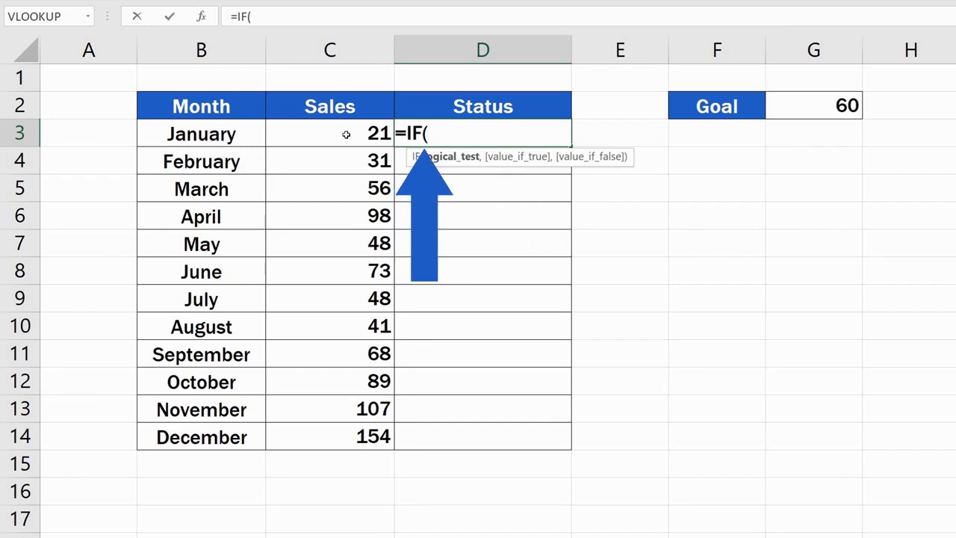
{"action": "left_click", "coordinate": [346, 134]}
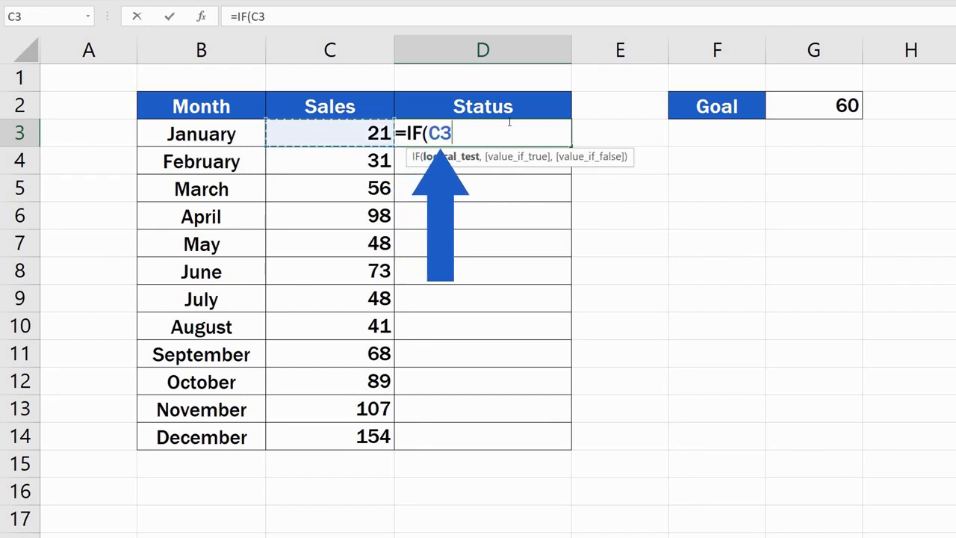
{"action": "type", "text": ">"}
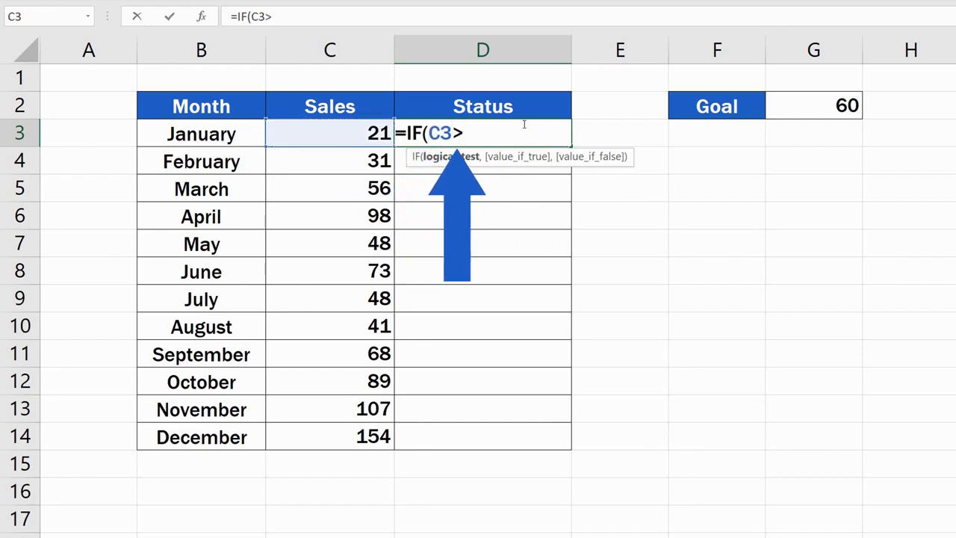
{"action": "left_click", "coordinate": [816, 105]}
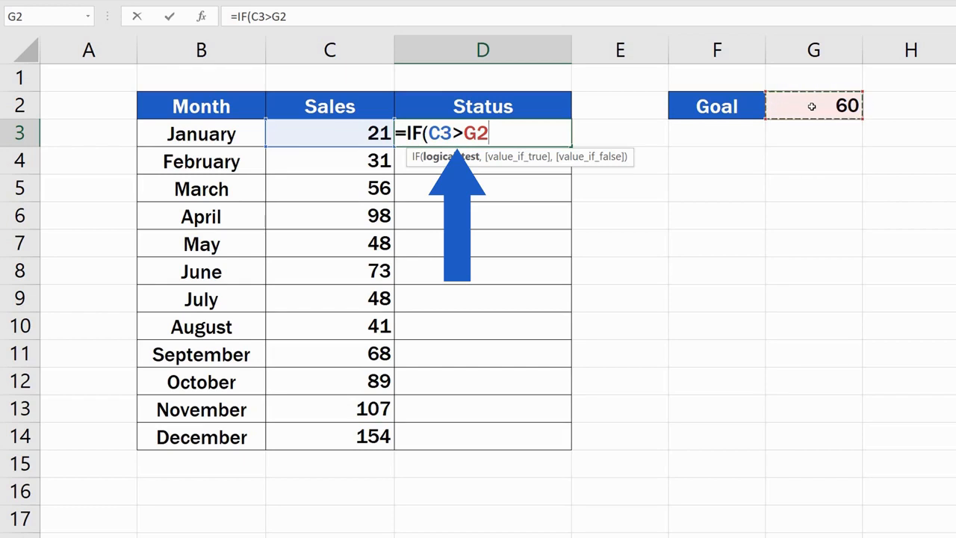
{"action": "type", "text": ","}
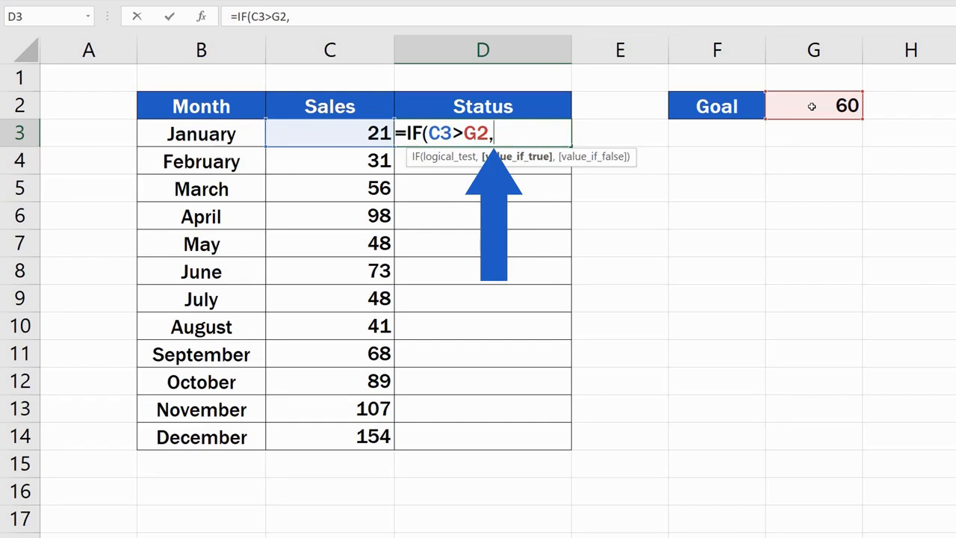
Complete the IF formula in D3 with "Goal Achived" as the true value and "--" as the false value.
{"action": "type", "text": "\"Goal A"}
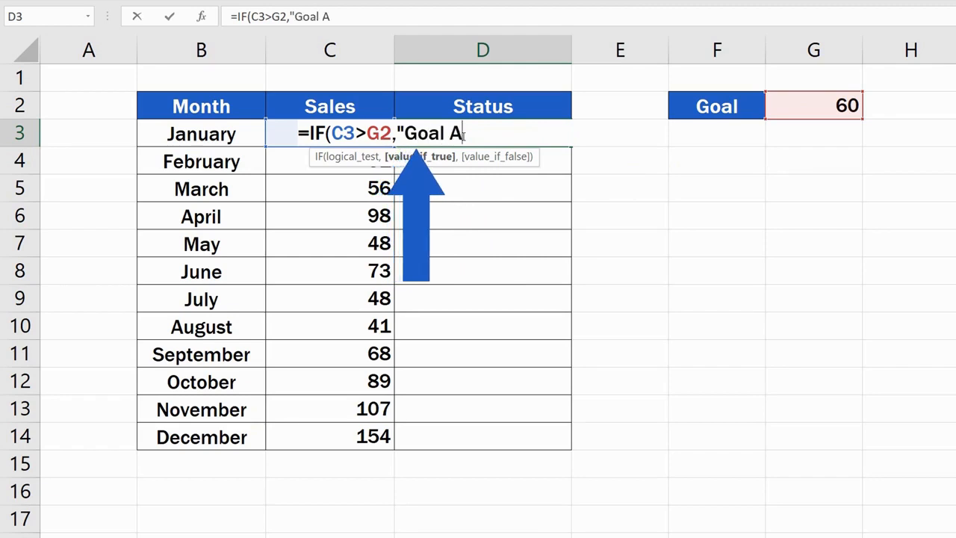
{"action": "type", "text": "chived"}
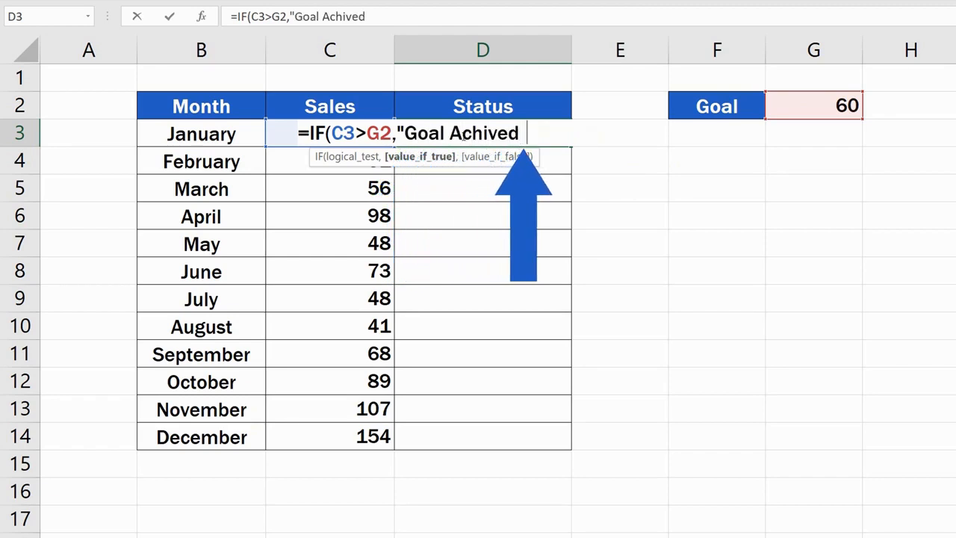
{"action": "key", "text": "BackSpace"}
{"action": "type", "text": "\""}
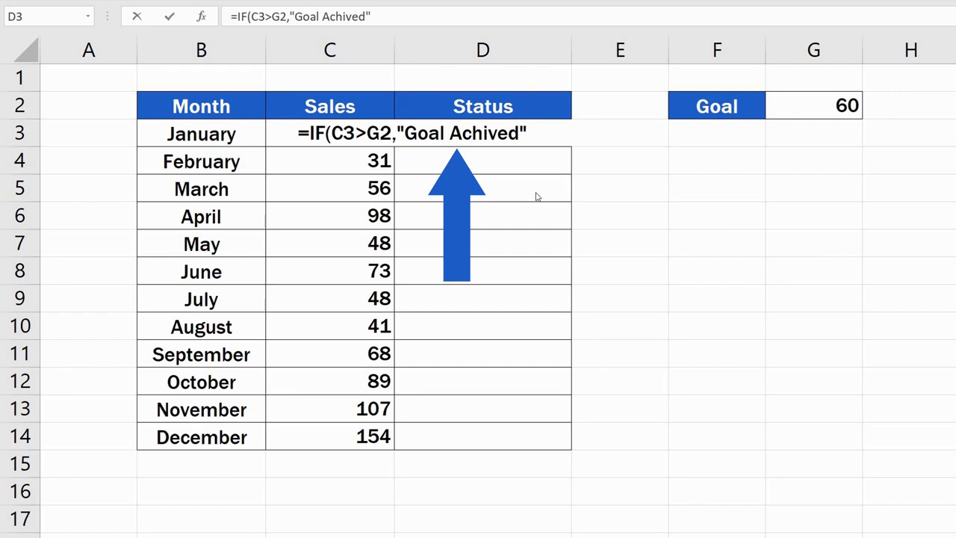
{"action": "double_click", "coordinate": [538, 134]}
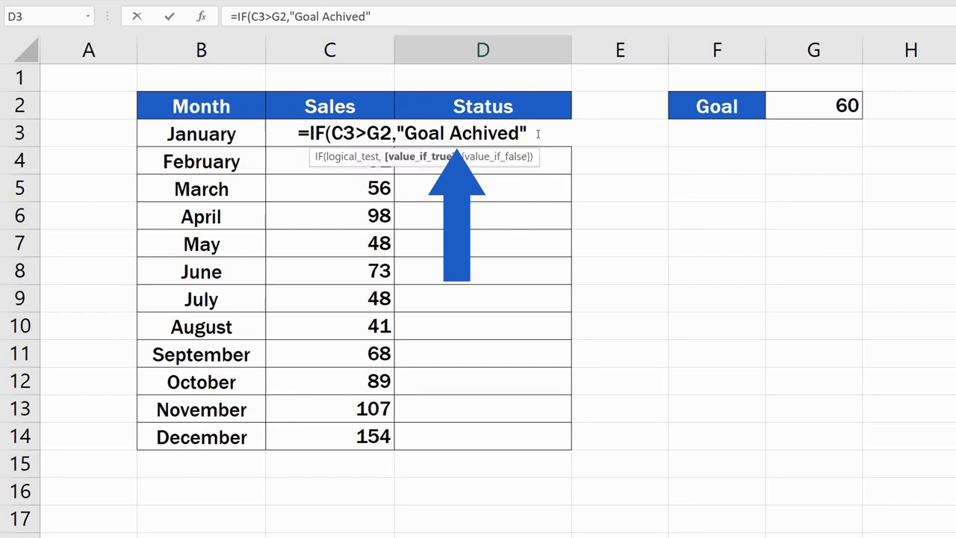
{"action": "type", "text": ","}
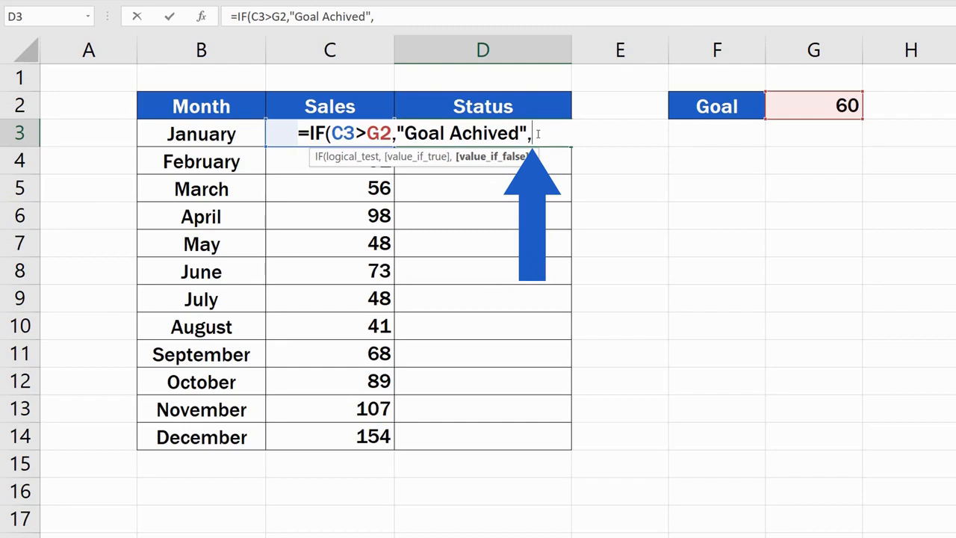
{"action": "type", "text": "\"--\""}
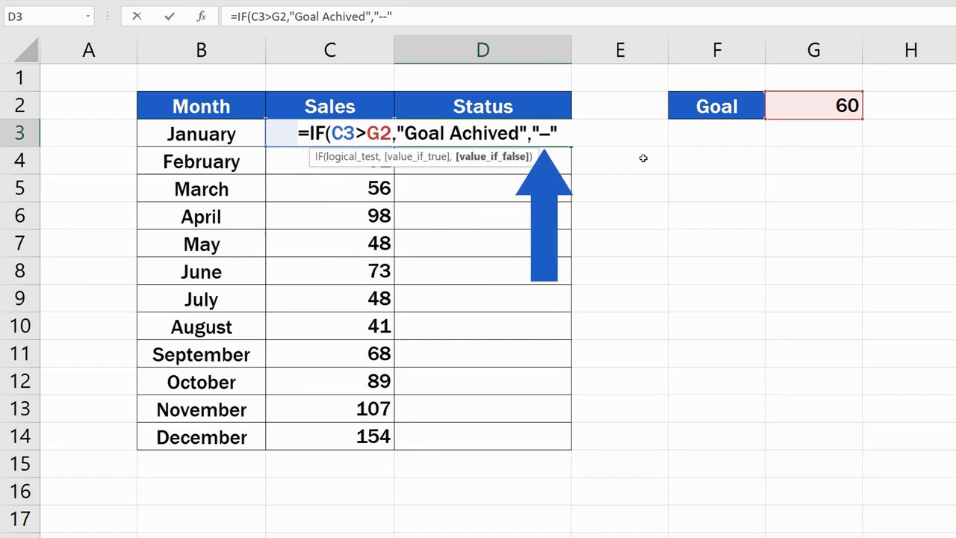
{"action": "type", "text": ")"}
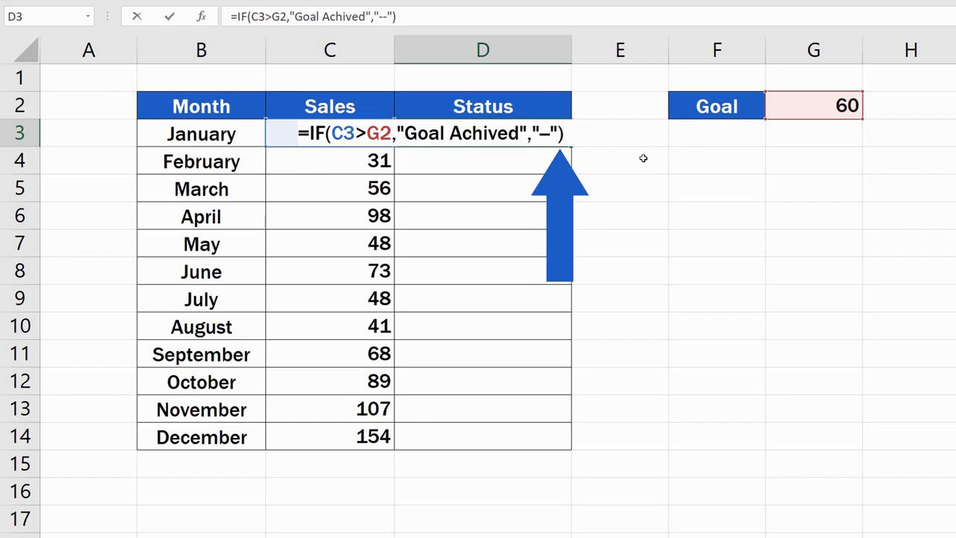
{"action": "key", "text": "Return"}
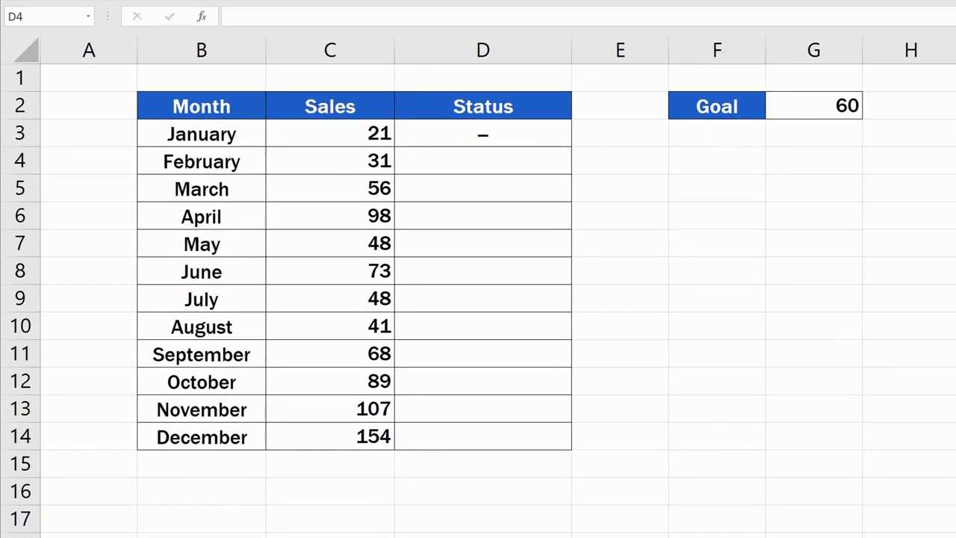
Copy the D3 formula down the Status column to D14 and inspect the cell references in D4 and D5.
{"action": "left_click", "coordinate": [551, 131]}
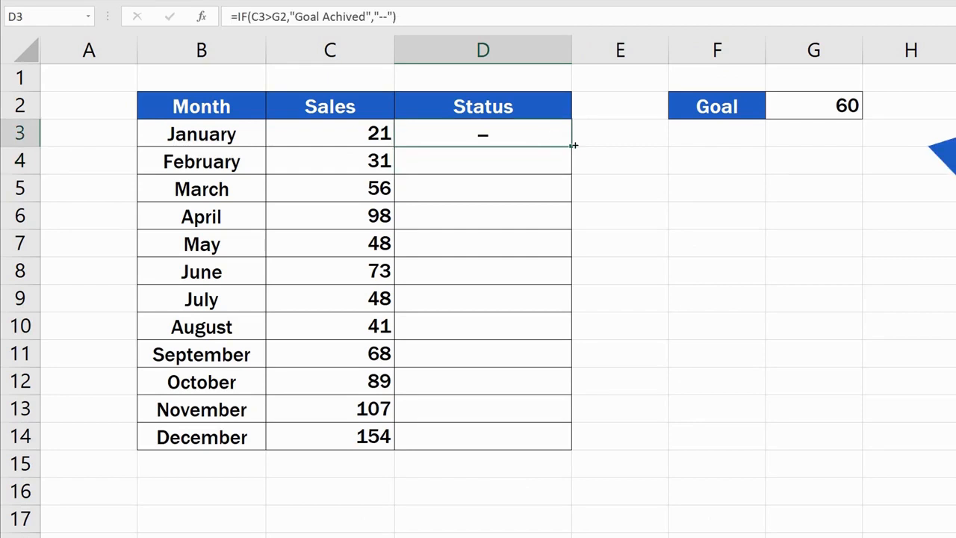
{"action": "left_click_drag", "start_coordinate": [571, 148], "coordinate": [580, 451]}
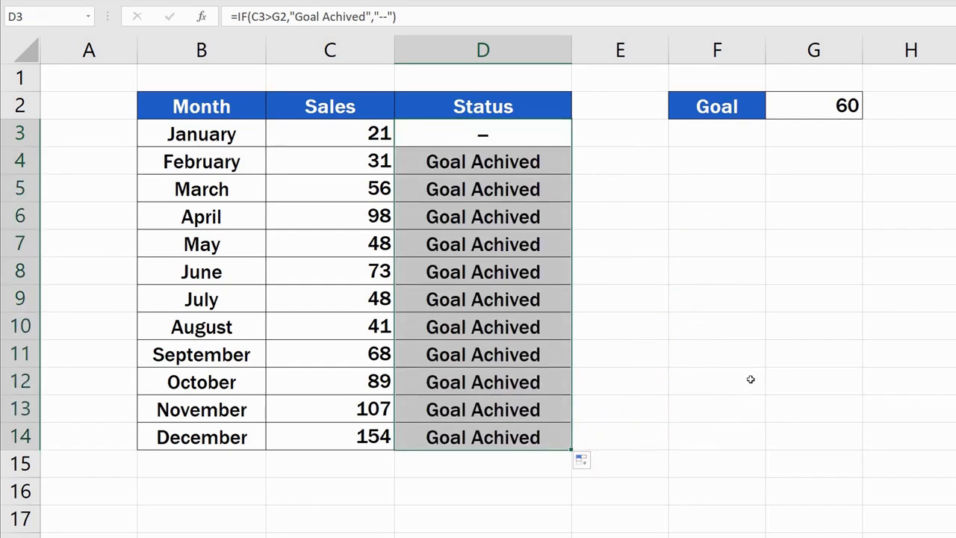
{"action": "left_click", "coordinate": [728, 373]}
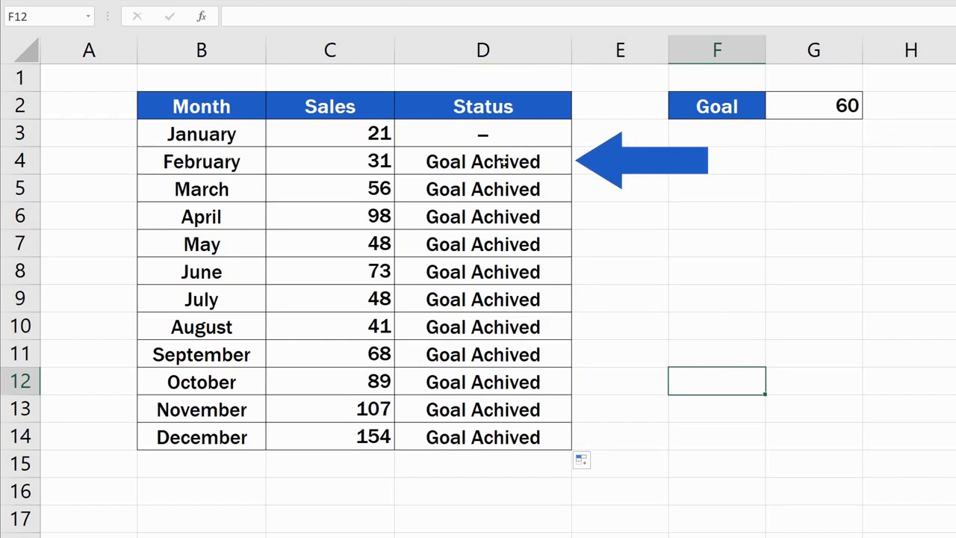
{"action": "left_click", "coordinate": [508, 164]}
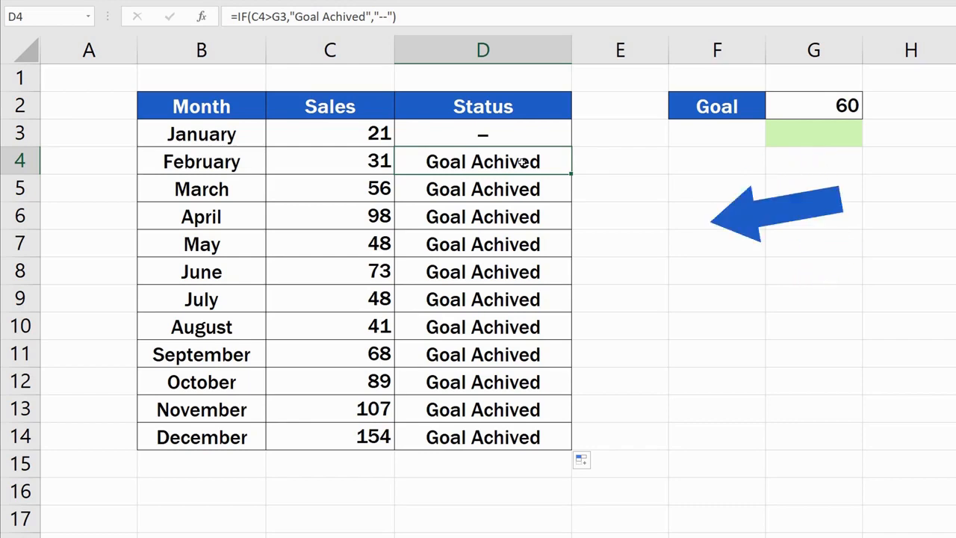
{"action": "key", "text": "Down"}
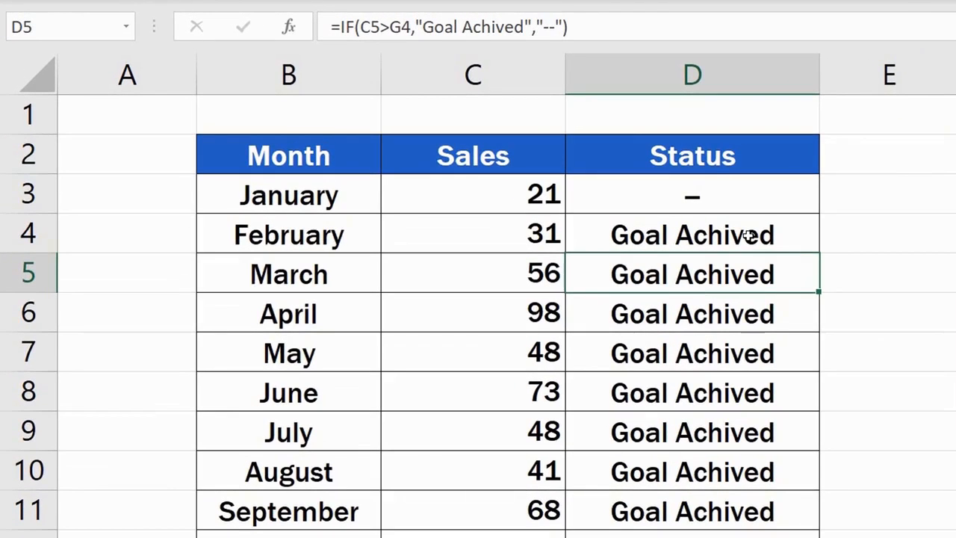
{"action": "left_click", "coordinate": [952, 236]}
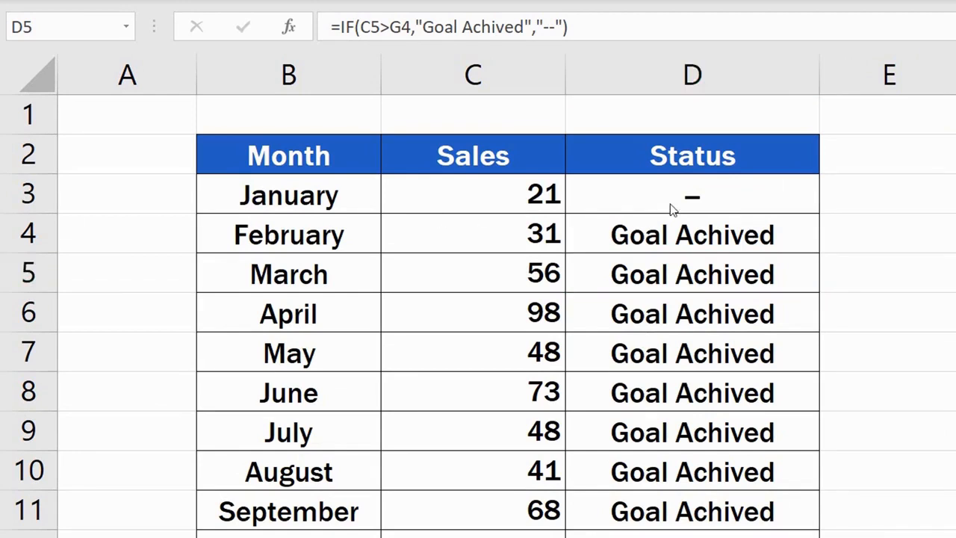
Make the goal reference in the D3 formula absolute as $G$2.
{"action": "left_click", "coordinate": [739, 195]}
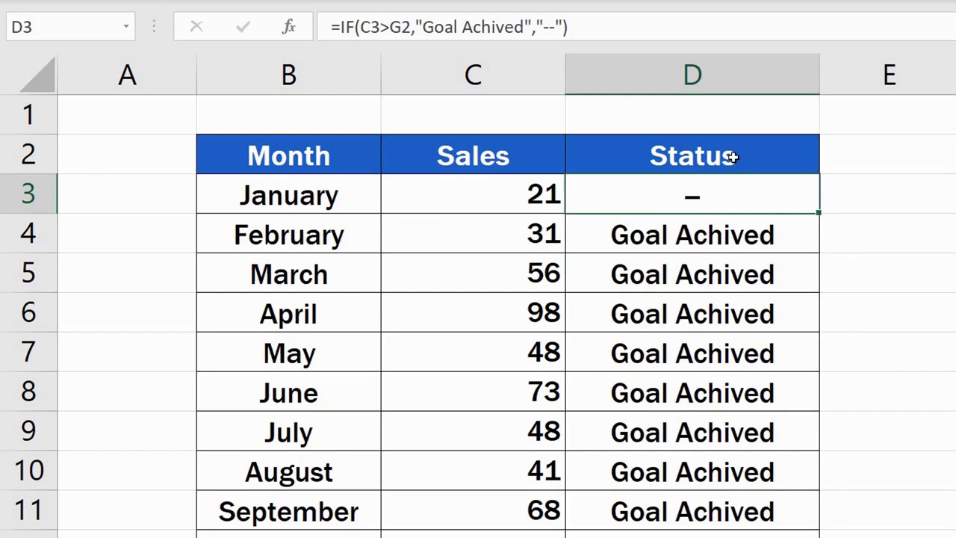
{"action": "left_click", "coordinate": [401, 25]}
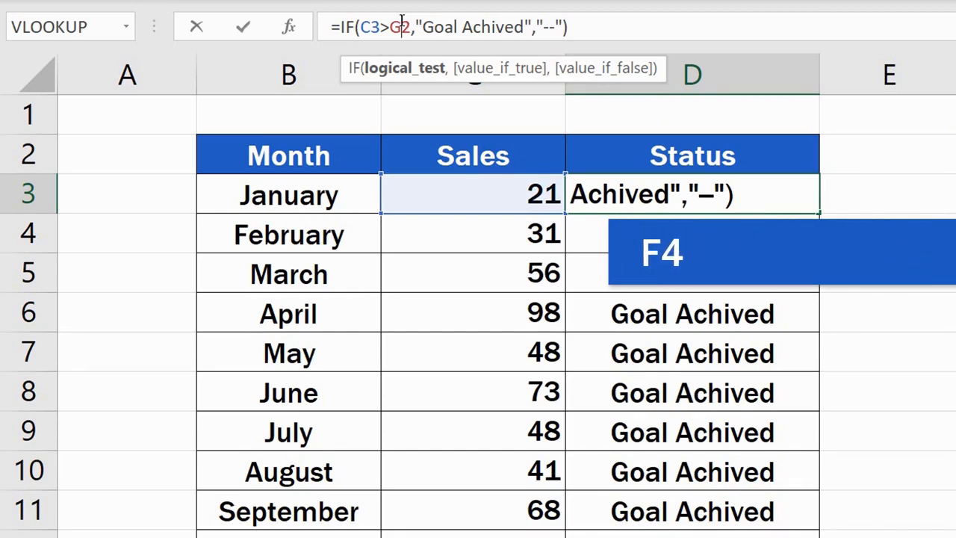
{"action": "key", "text": "F4"}
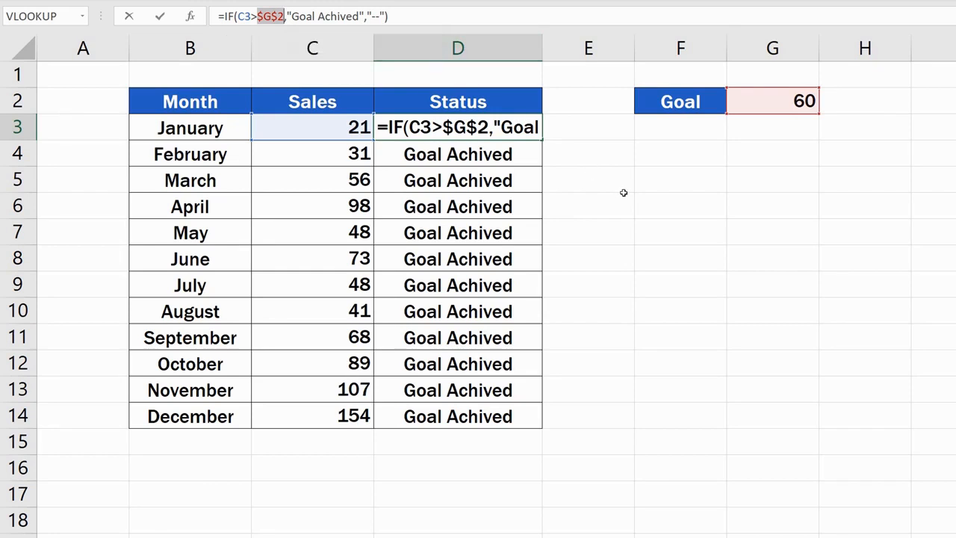
{"action": "key", "text": "Return"}
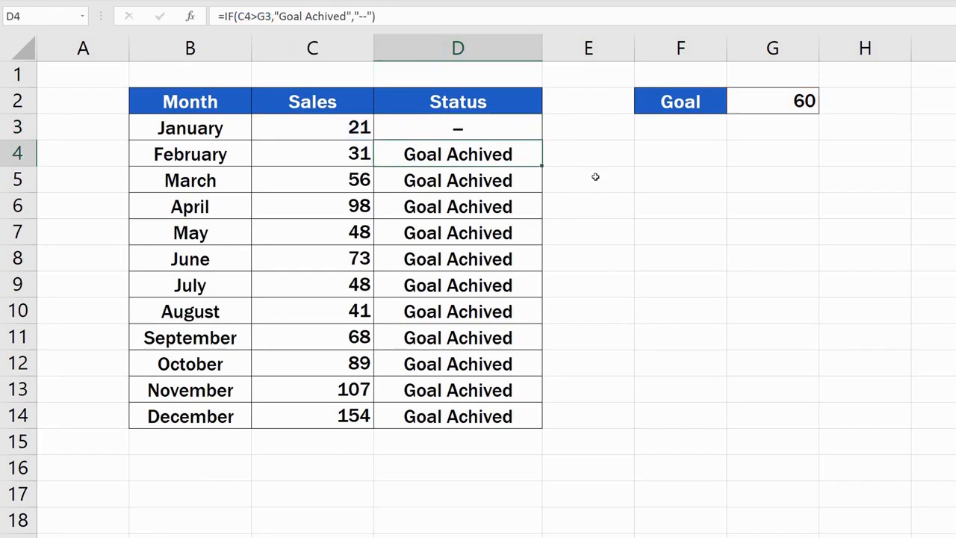
Fill the D3 formula with the absolute reference down to D14 and check the formulas in D7, D10 and D12.
{"action": "left_click", "coordinate": [526, 128]}
{"action": "left_click_drag", "start_coordinate": [543, 140], "coordinate": [546, 420]}
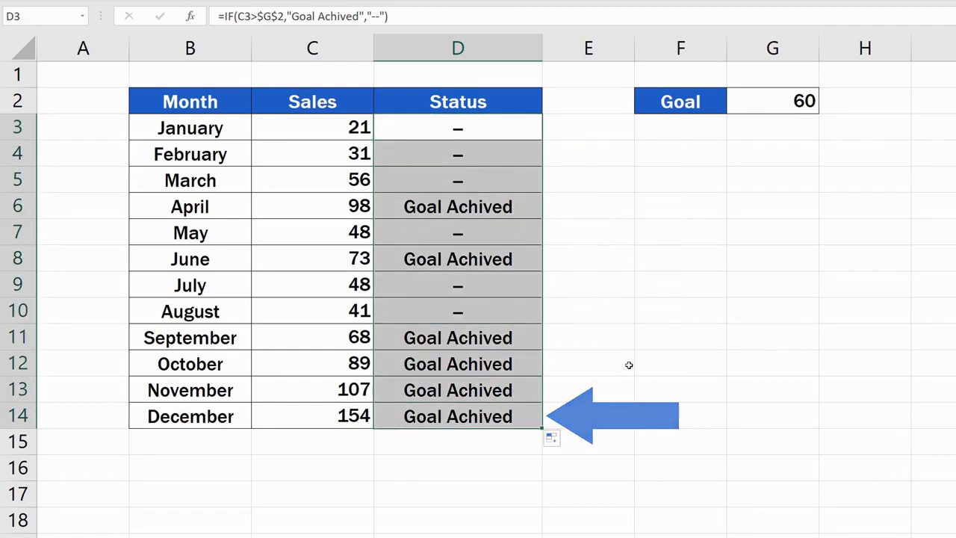
{"action": "left_click", "coordinate": [627, 364]}
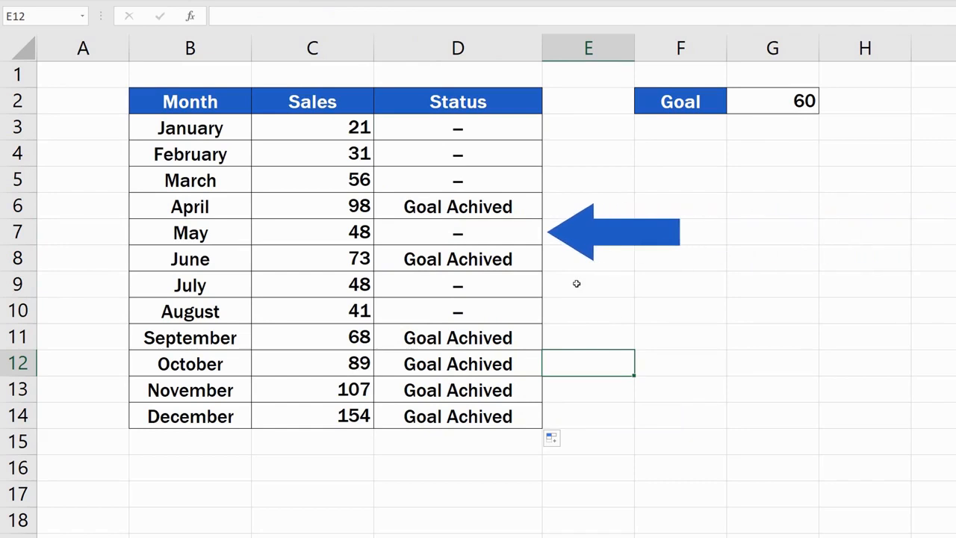
{"action": "left_click", "coordinate": [522, 240]}
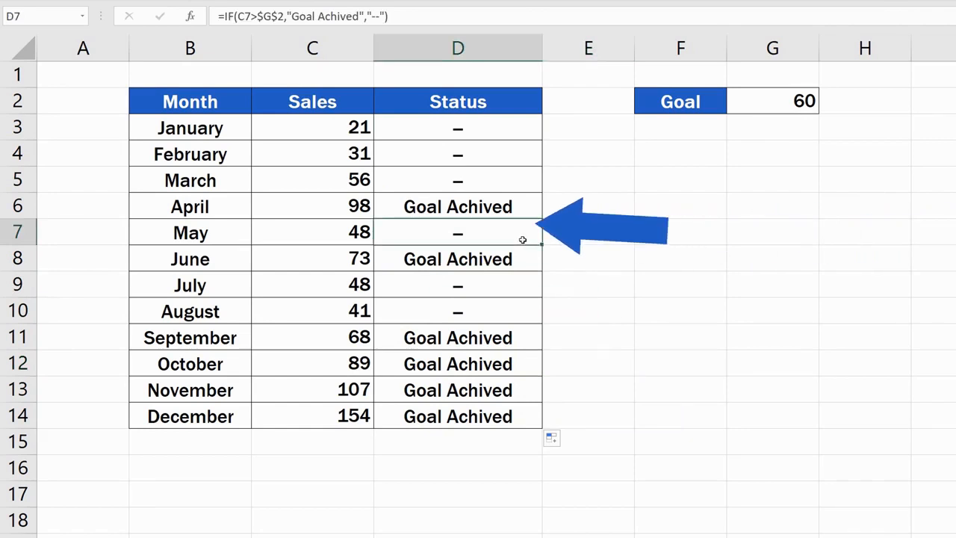
{"action": "left_click", "coordinate": [517, 310]}
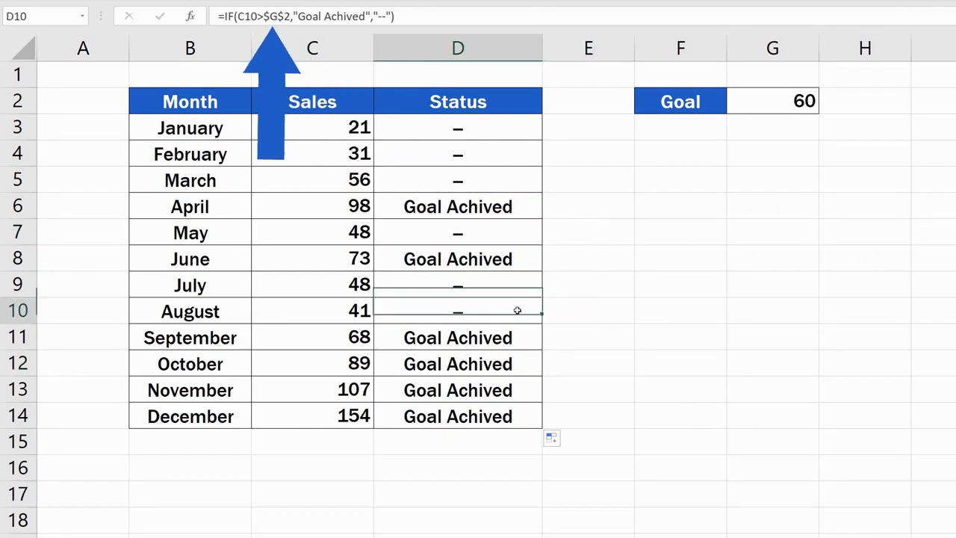
{"action": "left_click", "coordinate": [514, 362]}
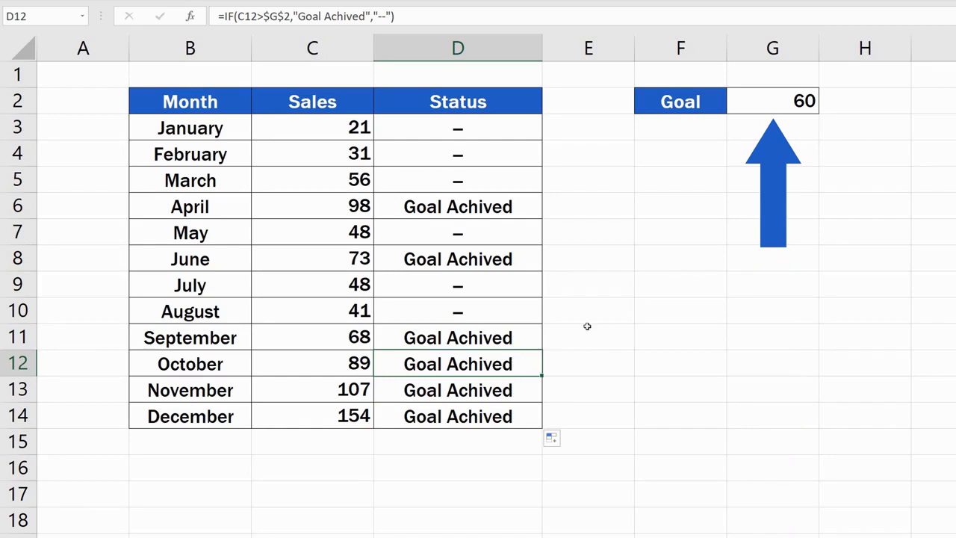
Test the Status column by entering 35 and then 28 as the goal in G2.
{"action": "left_click", "coordinate": [771, 103]}
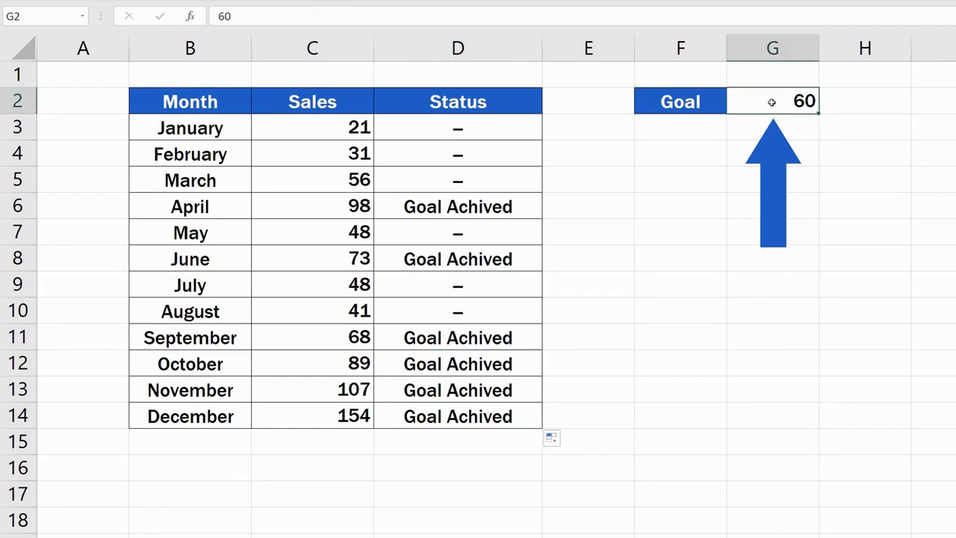
{"action": "type", "text": "35"}
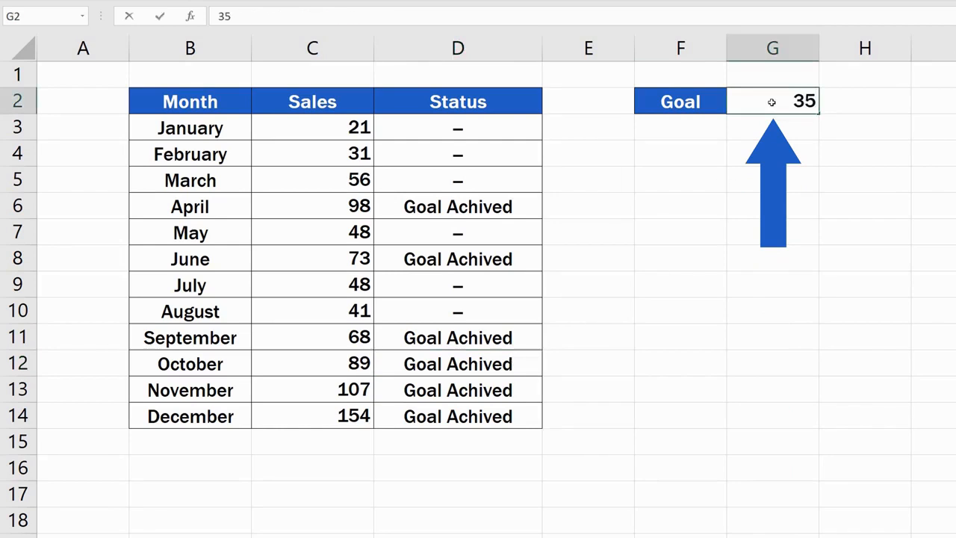
{"action": "key", "text": "Return"}
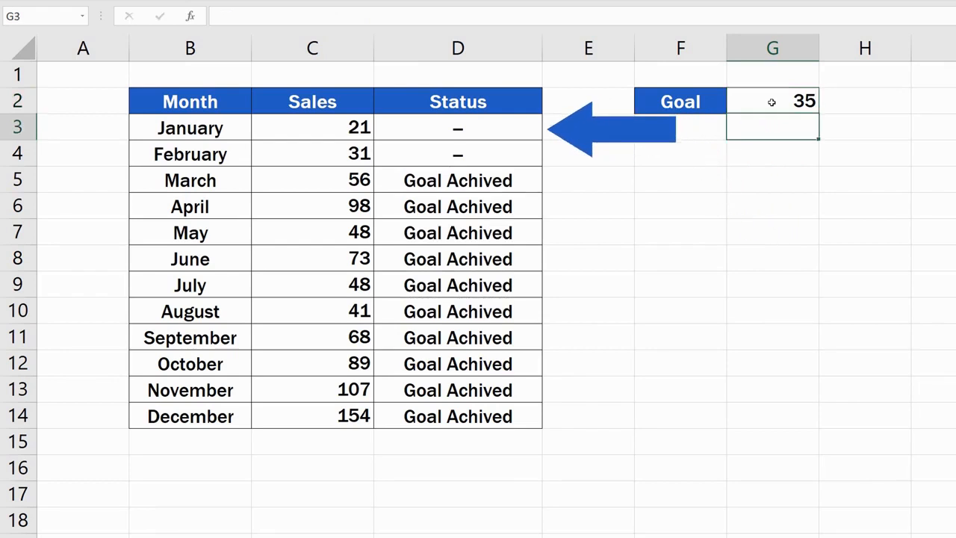
{"action": "left_click", "coordinate": [769, 102]}
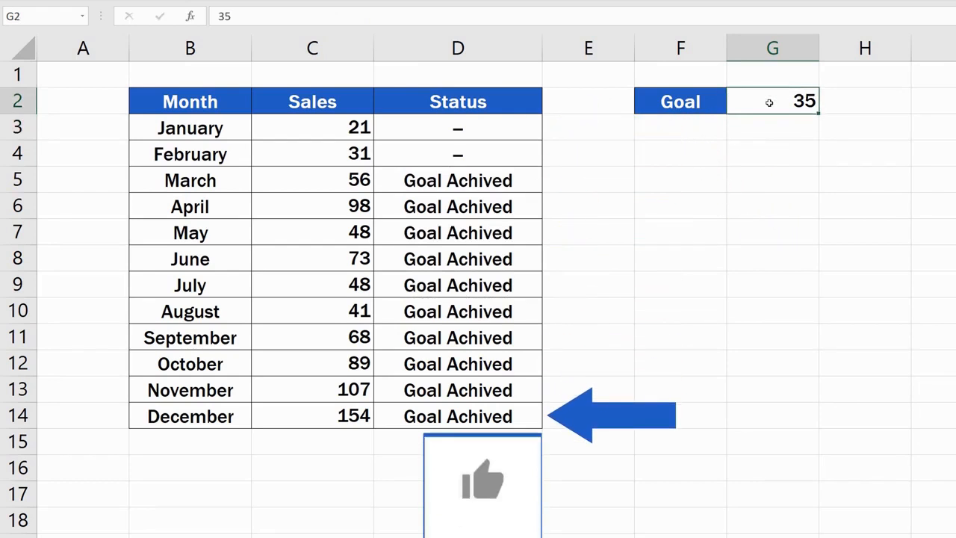
{"action": "type", "text": "28"}
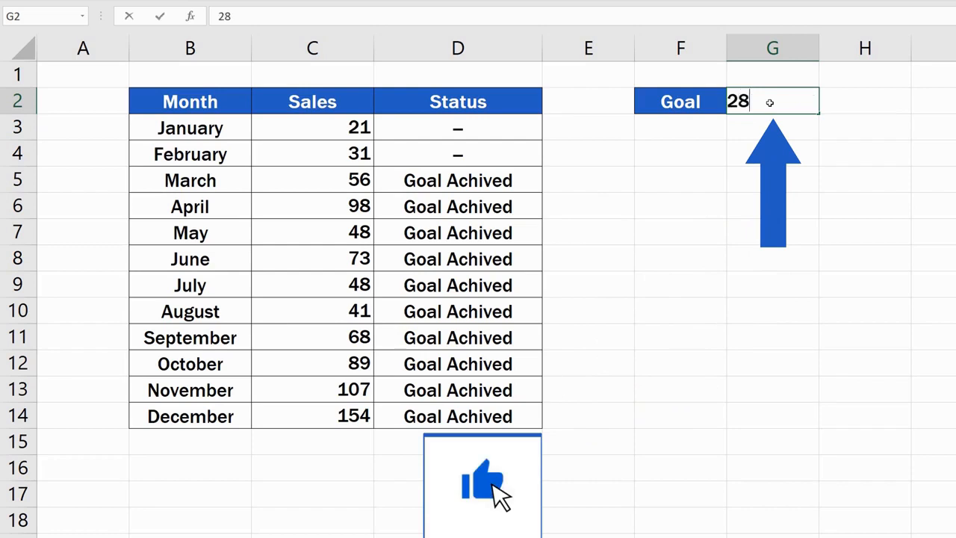
{"action": "key", "text": "Return"}
Set the goal value in G2 to 75.
{"action": "left_click", "coordinate": [769, 102]}
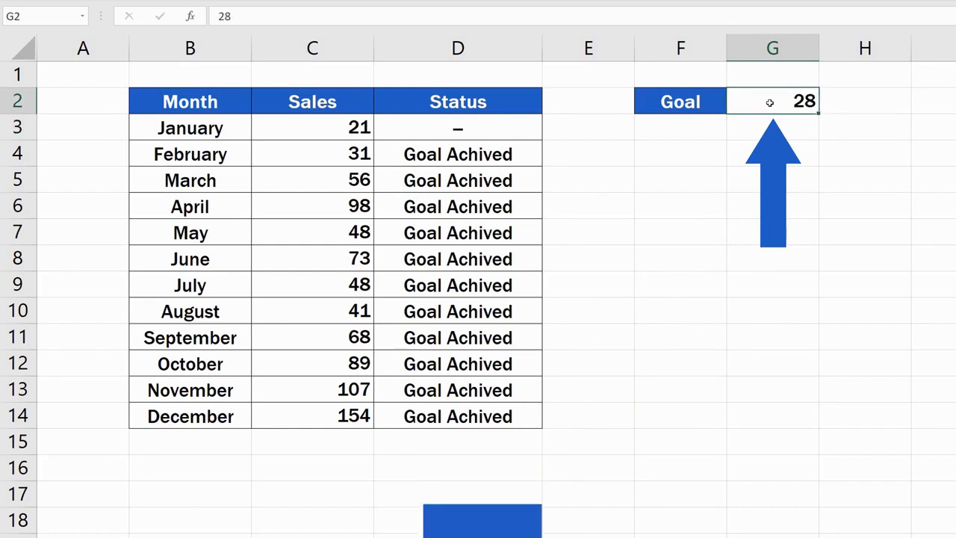
{"action": "type", "text": "75"}
{"action": "key", "text": "Return"}
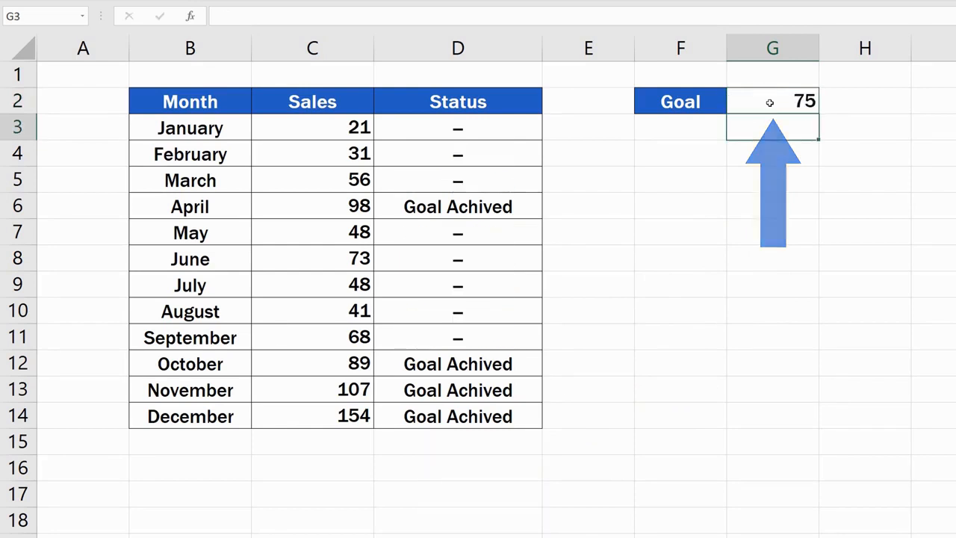